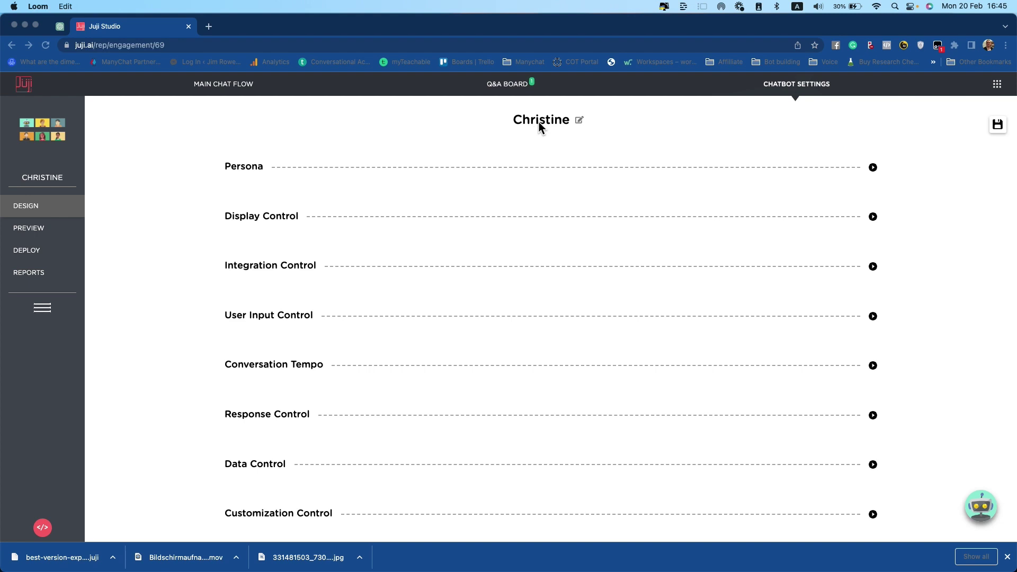
Step: Keep the chatbot's name as it is, choose the Ava persona and look at the Custom persona option
left_click(556, 127)
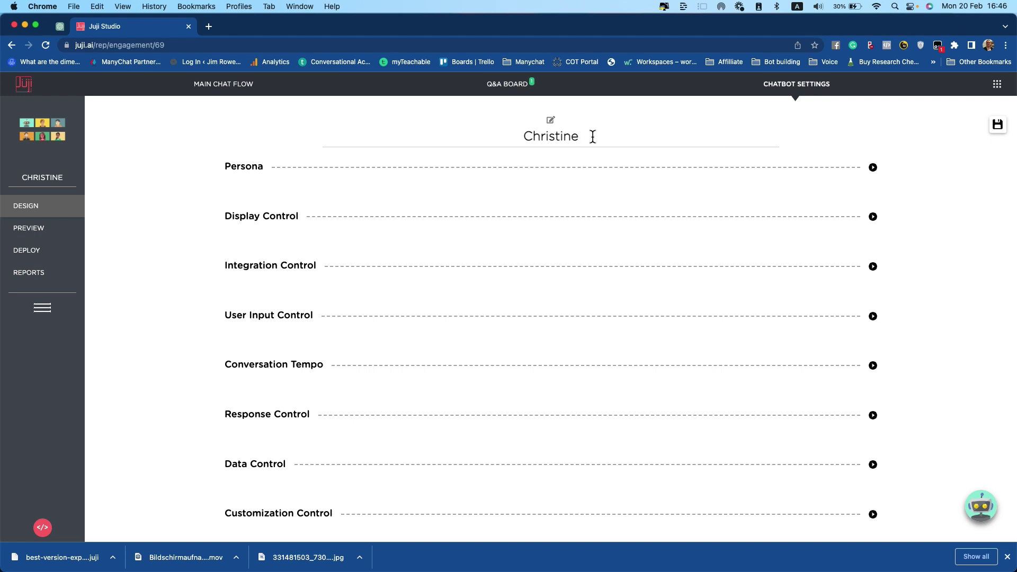
key("Return")
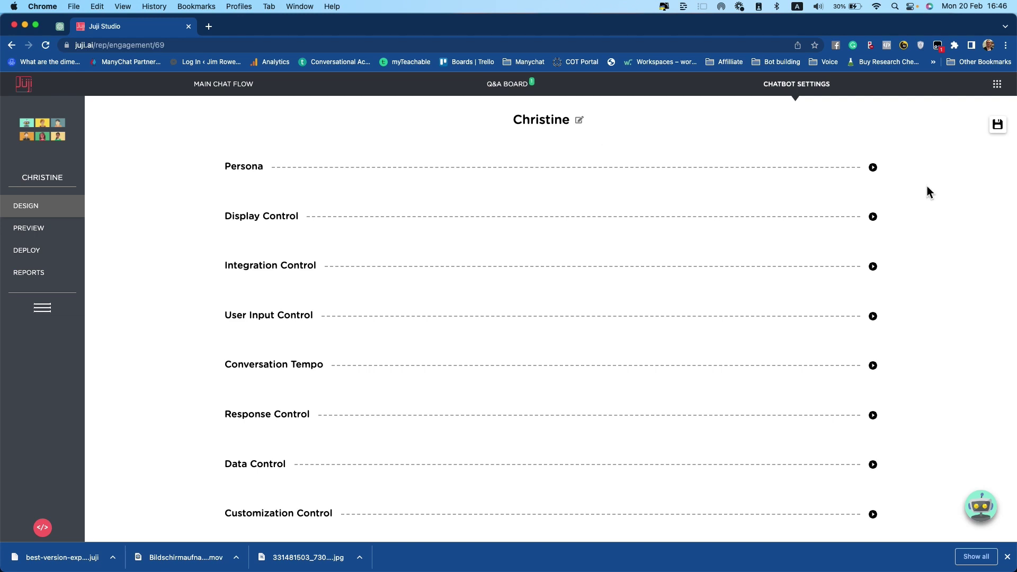
left_click(873, 168)
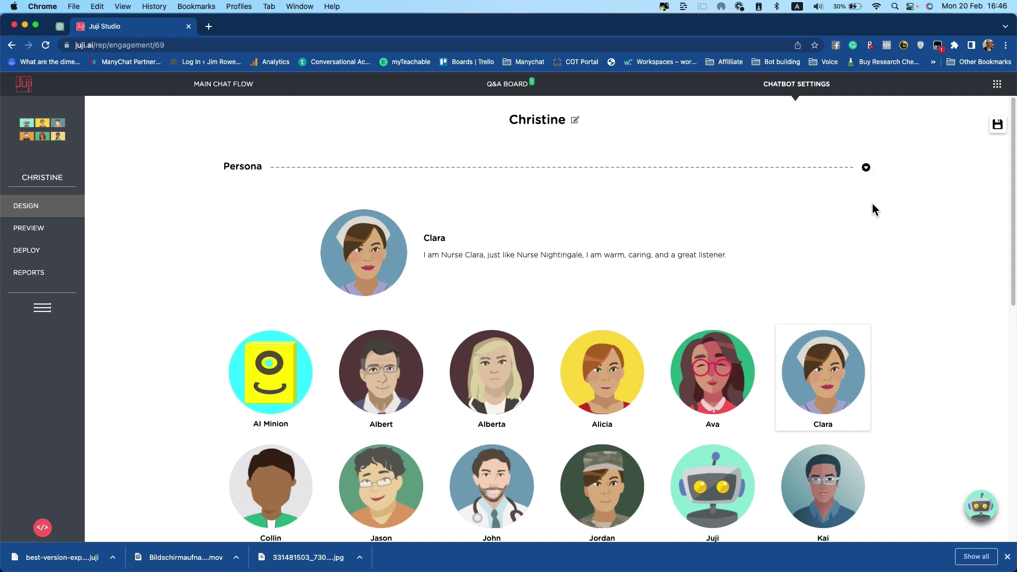
left_click(713, 391)
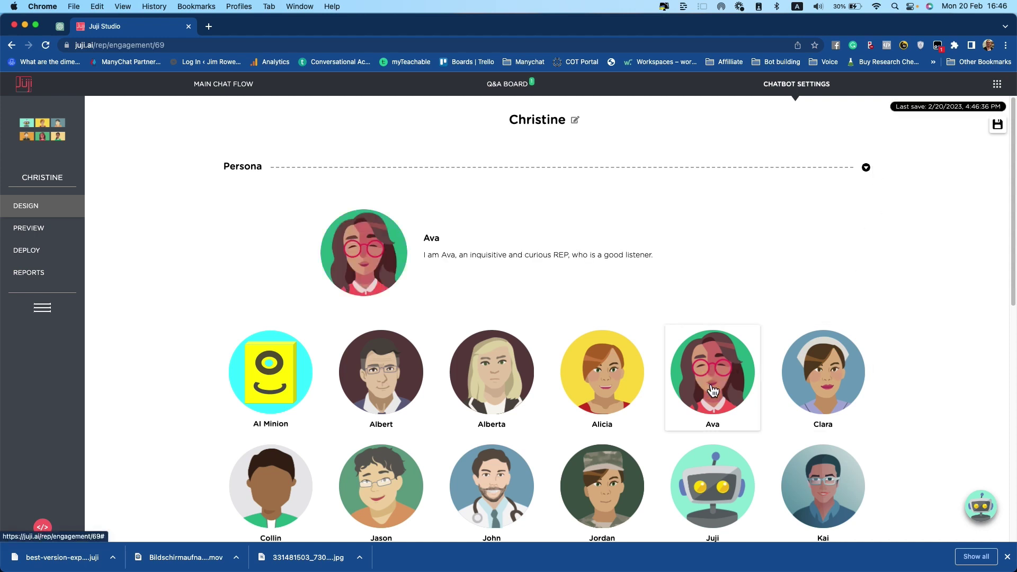
scroll(787, 392, "down", 3)
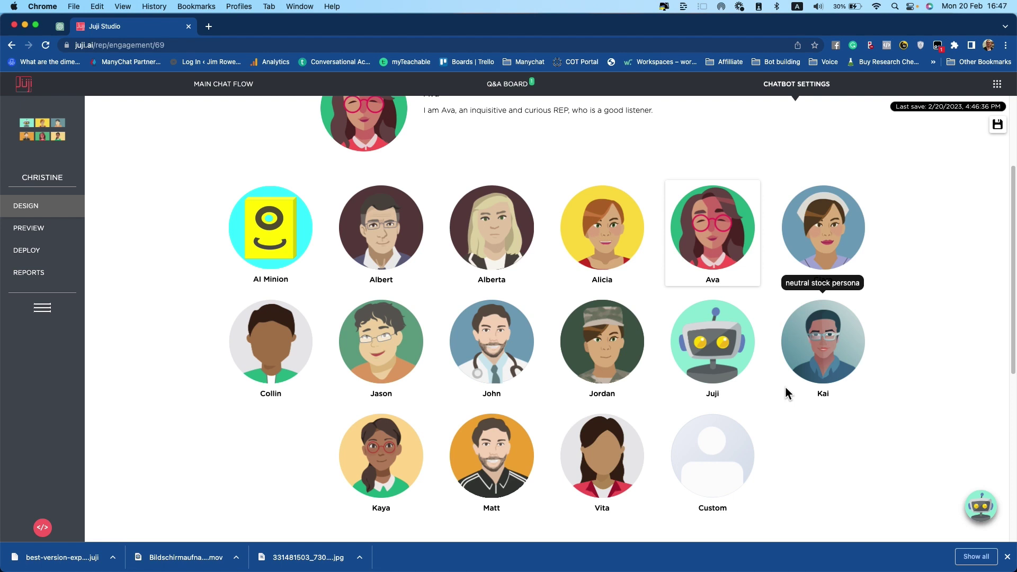
left_click(708, 473)
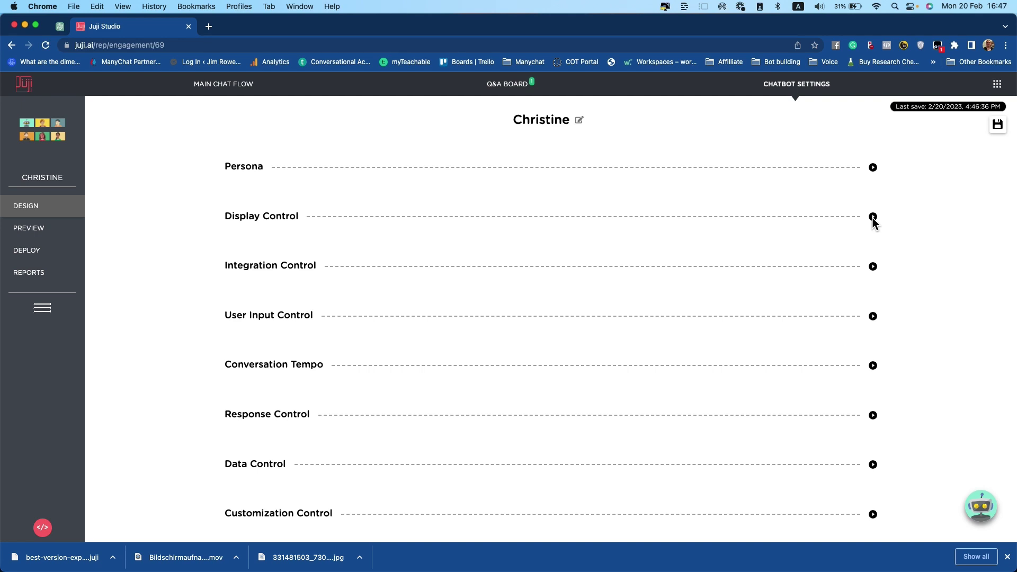
Step: Set the display control by number of words to 25 in the Display Control settings
left_click(873, 217)
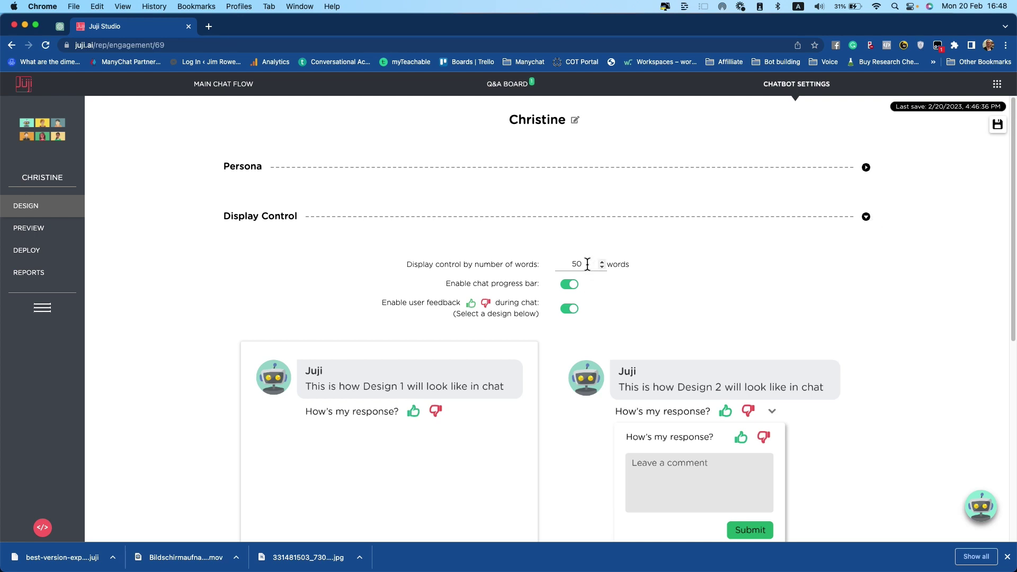
key("BackSpace")
key("BackSpace")
type("25")
Step: Try switching the chat progress bar and user feedback off, turn both back on and review the two feedback designs
left_click(570, 284)
left_click(572, 286)
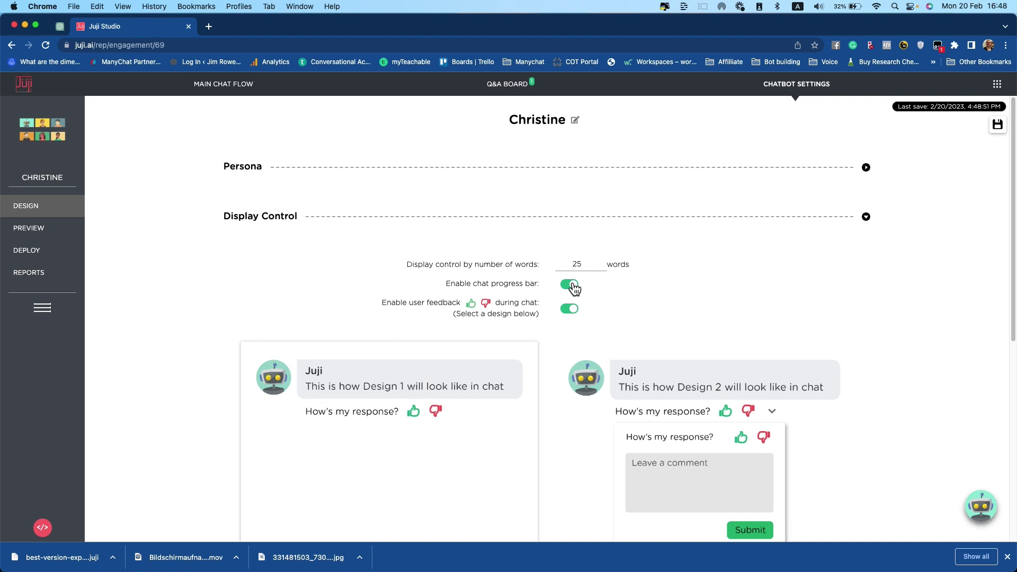
left_click(570, 309)
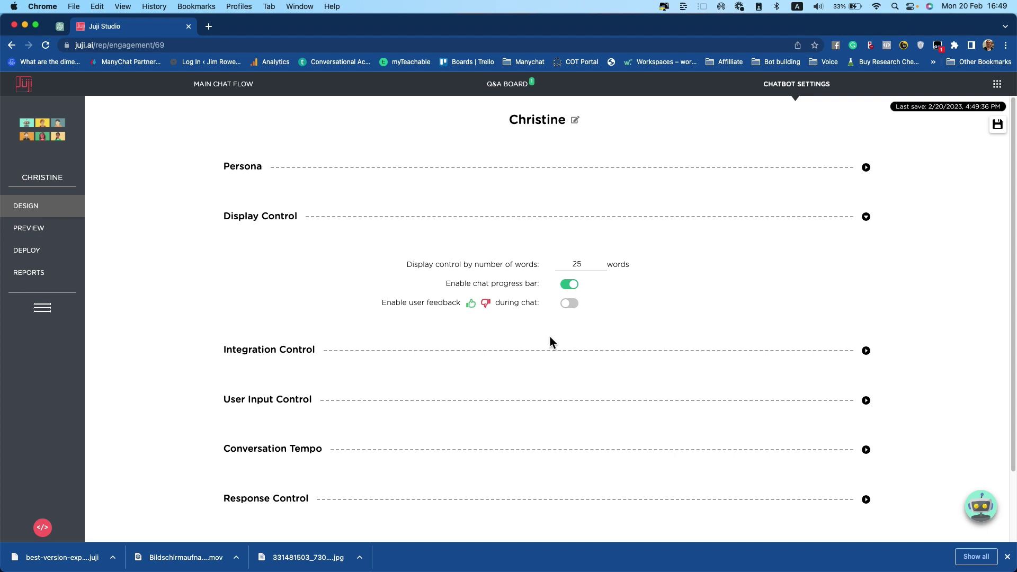
left_click(571, 304)
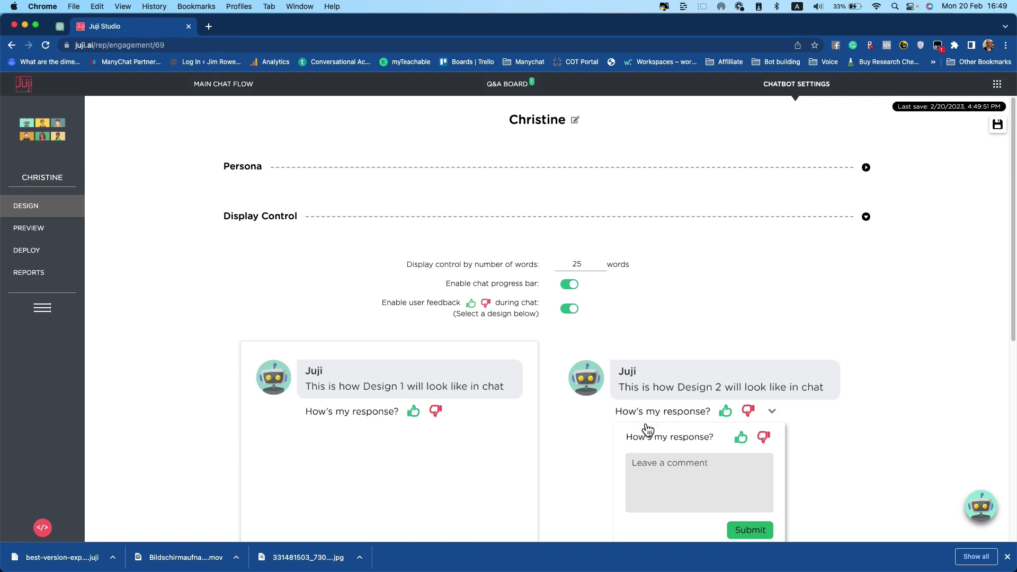
scroll(528, 417, "down", 2)
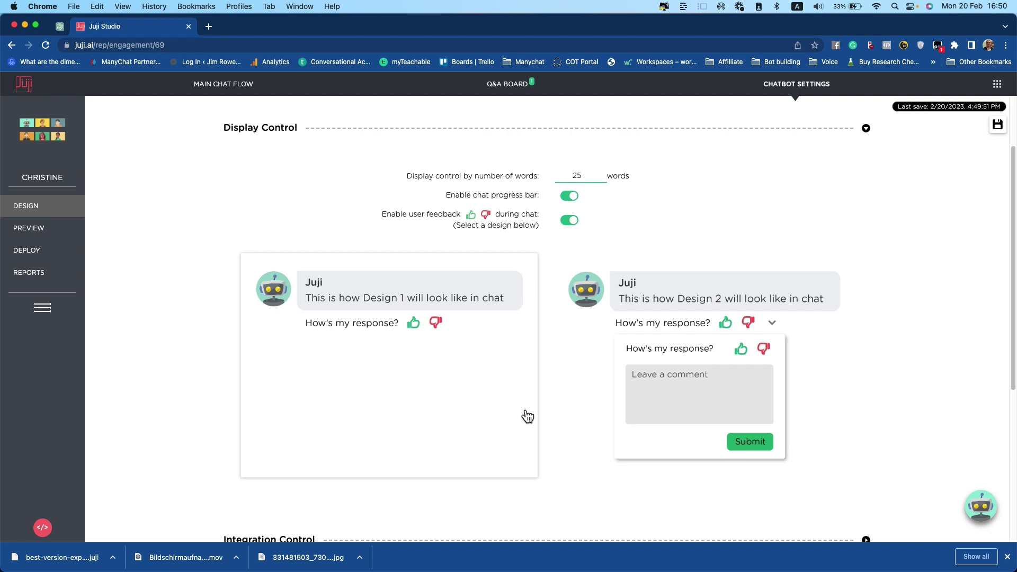
left_click(866, 128)
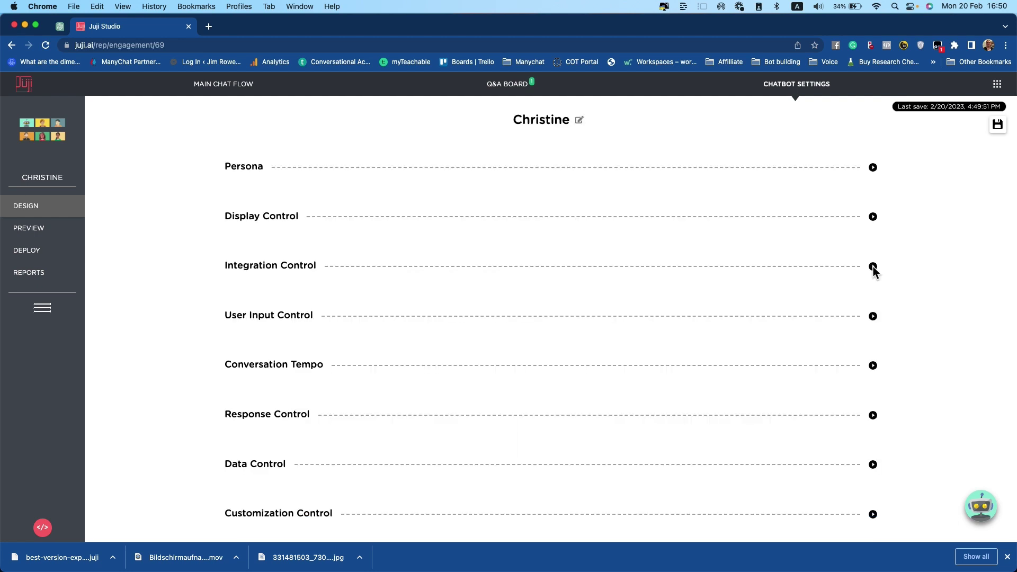
Step: Review the Genesys Live Chat option under Integration Control and enable the Spelling Checker under User Input Control
left_click(873, 267)
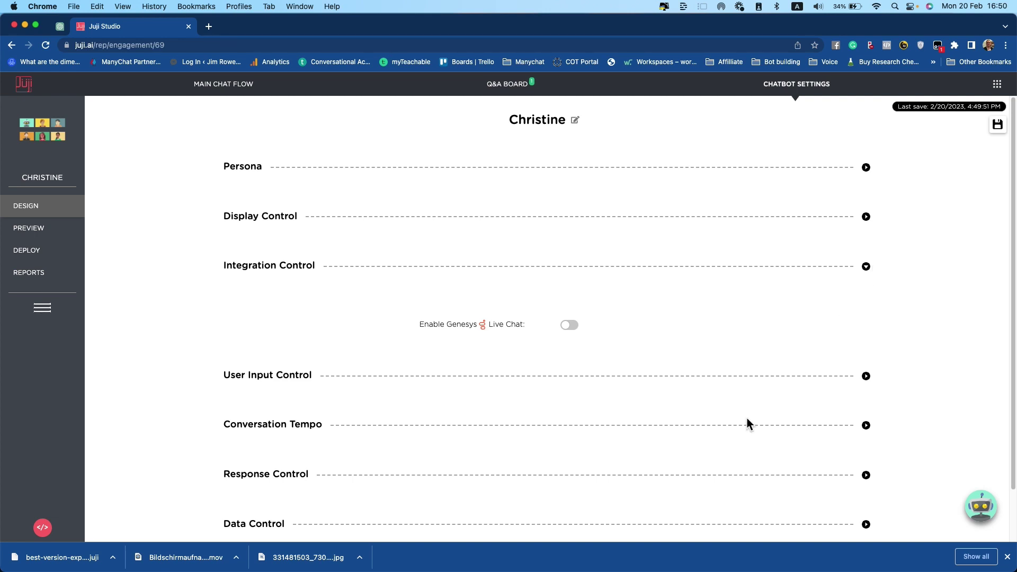
left_click(504, 326)
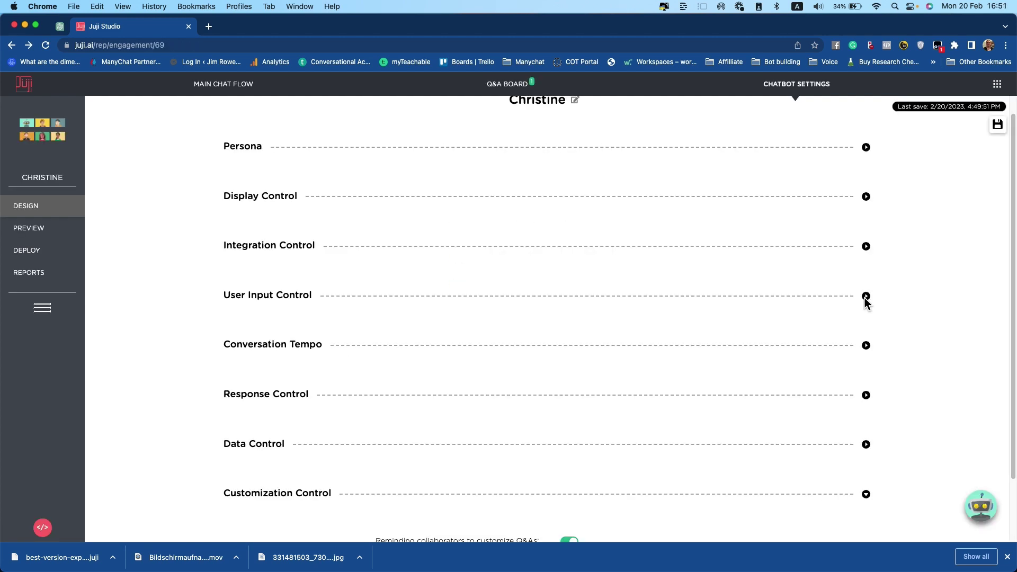
left_click(866, 297)
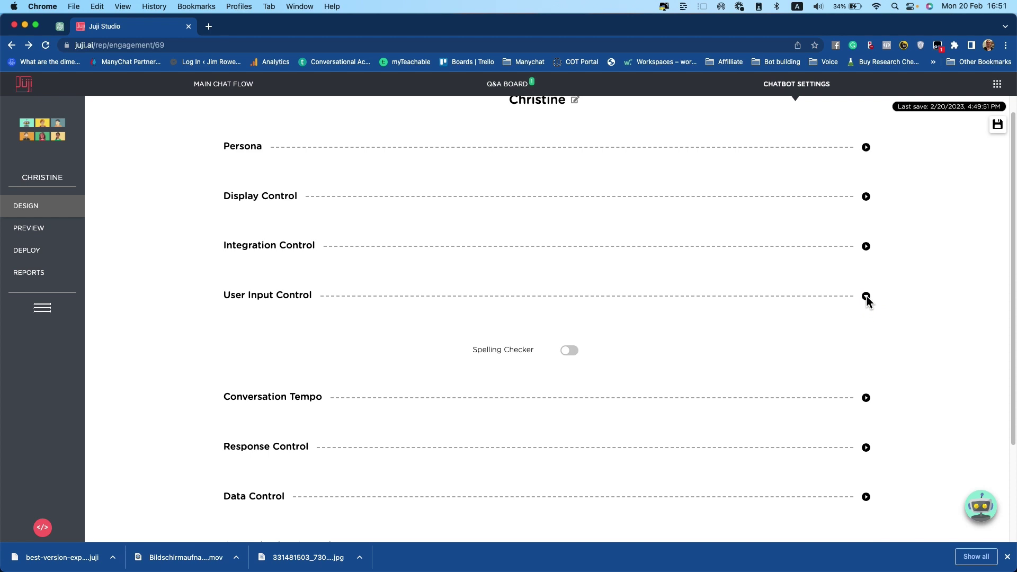
left_click(570, 350)
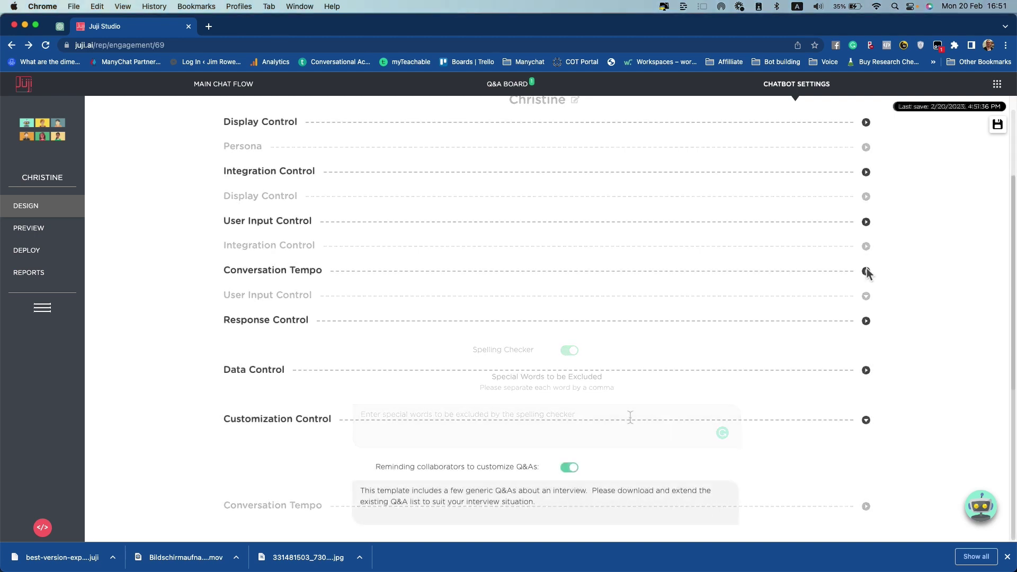
Step: Review the Conversation Tempo section and the general settings under Response Control
left_click(866, 271)
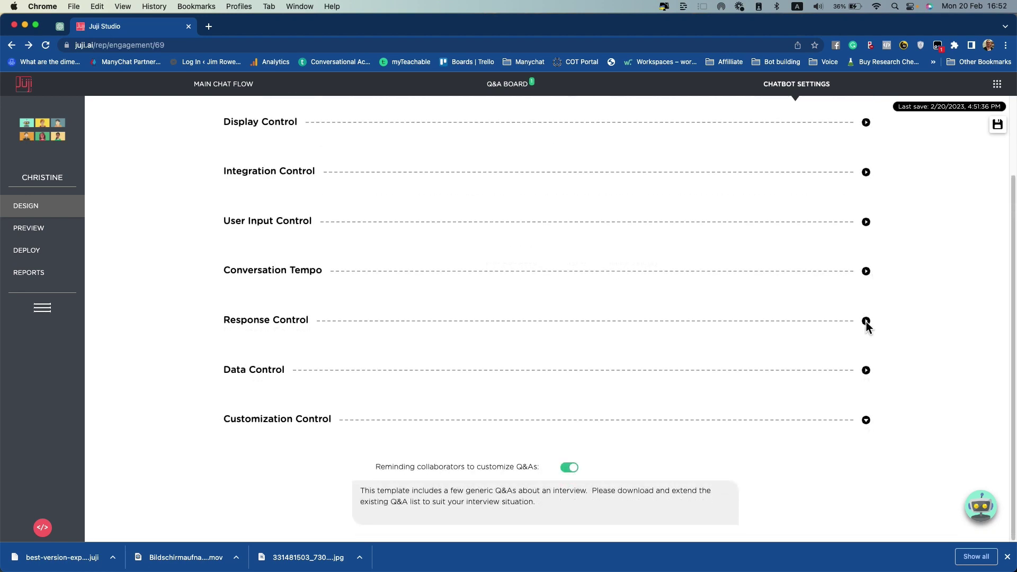
left_click(866, 321)
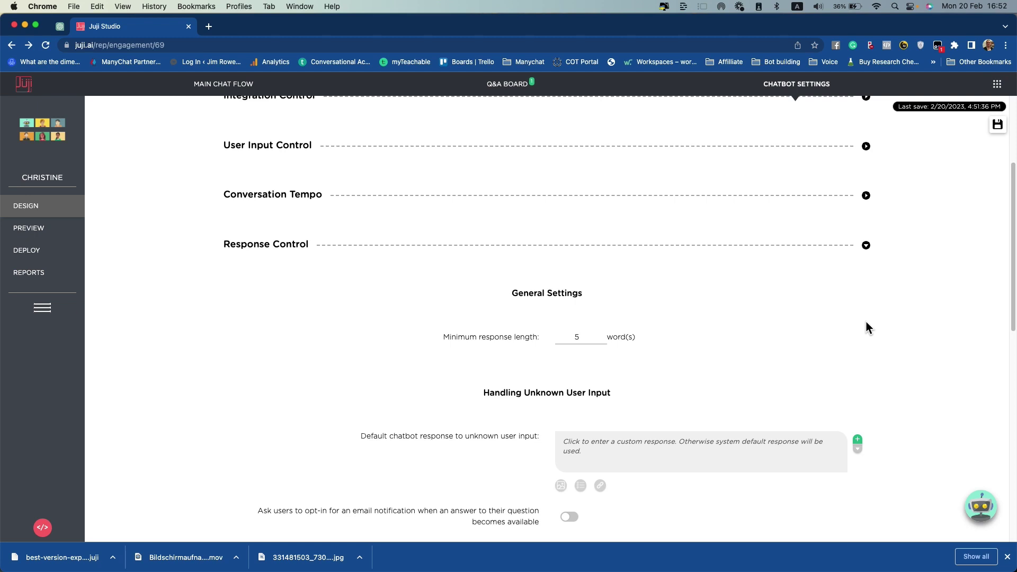
scroll(866, 322, "down", 2)
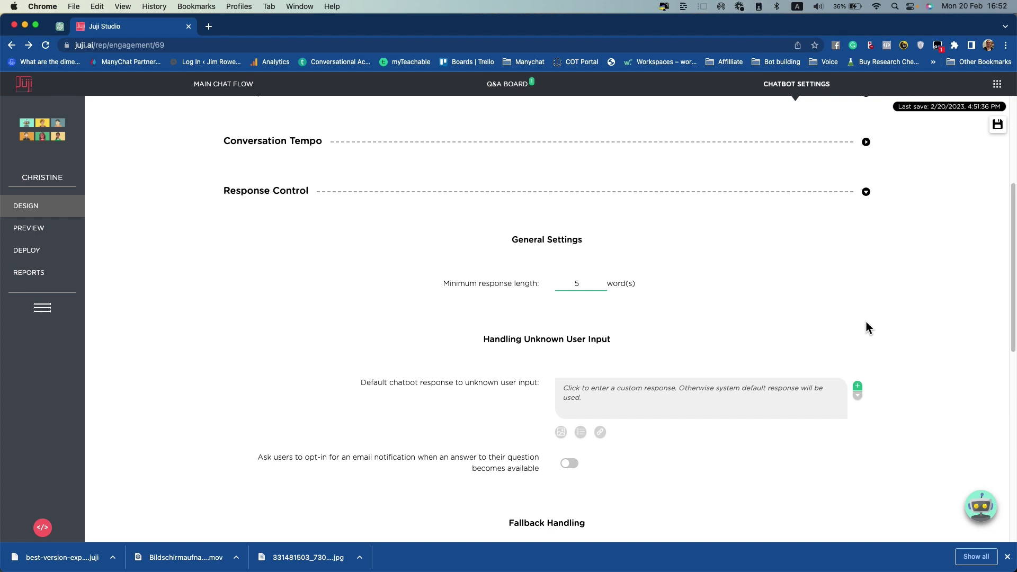
Step: Try a minimum response length of 50 words and the email notification opt-in, restoring 5 words and the opt-in to off
left_click(580, 285)
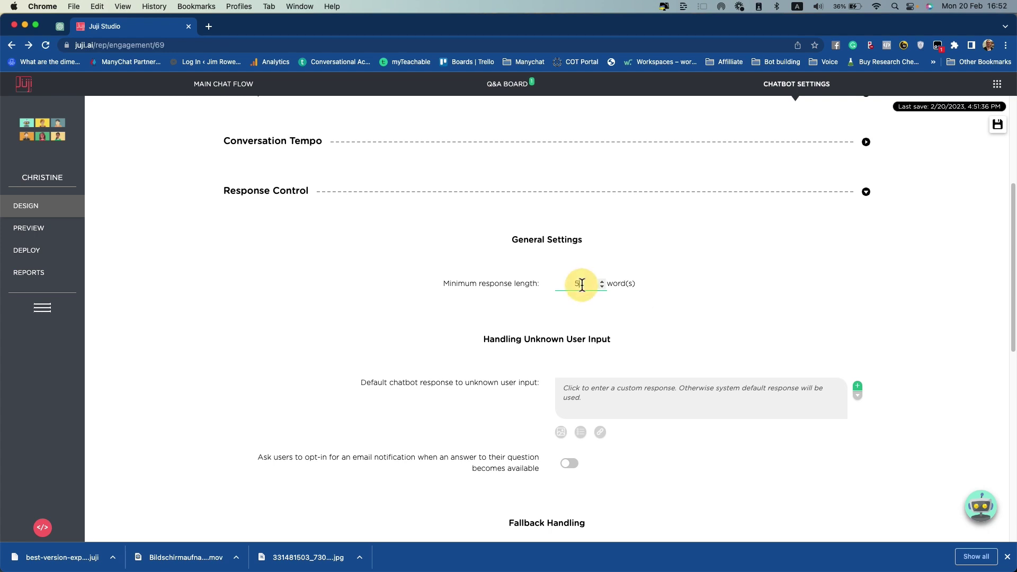
type("0")
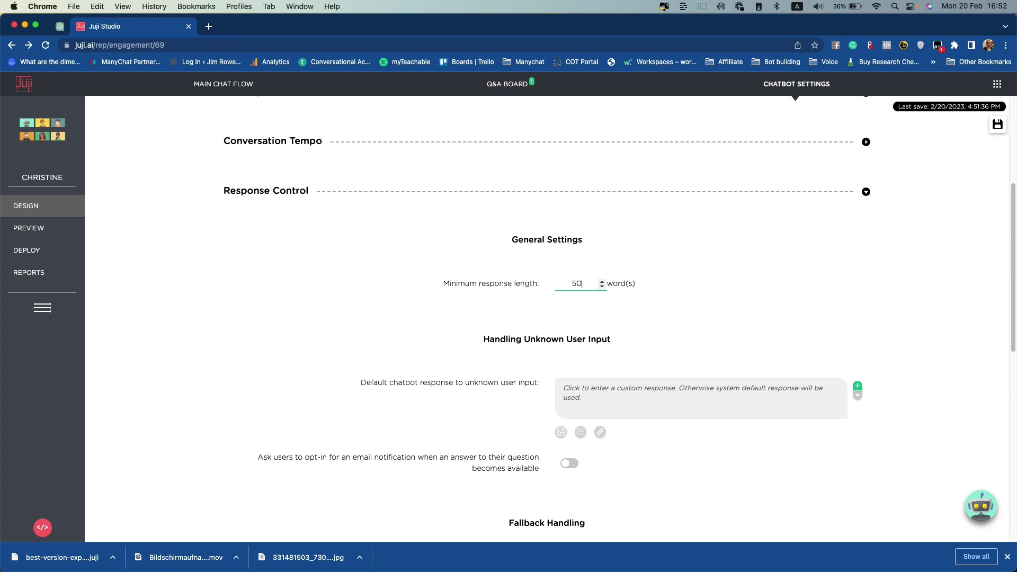
key("BackSpace")
scroll(725, 264, "down", 3)
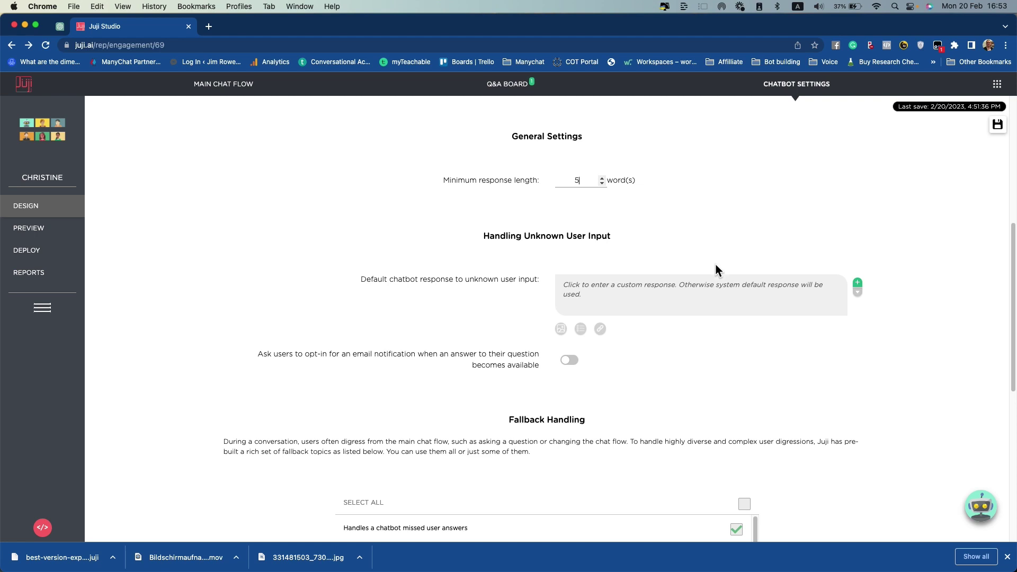
left_click(575, 362)
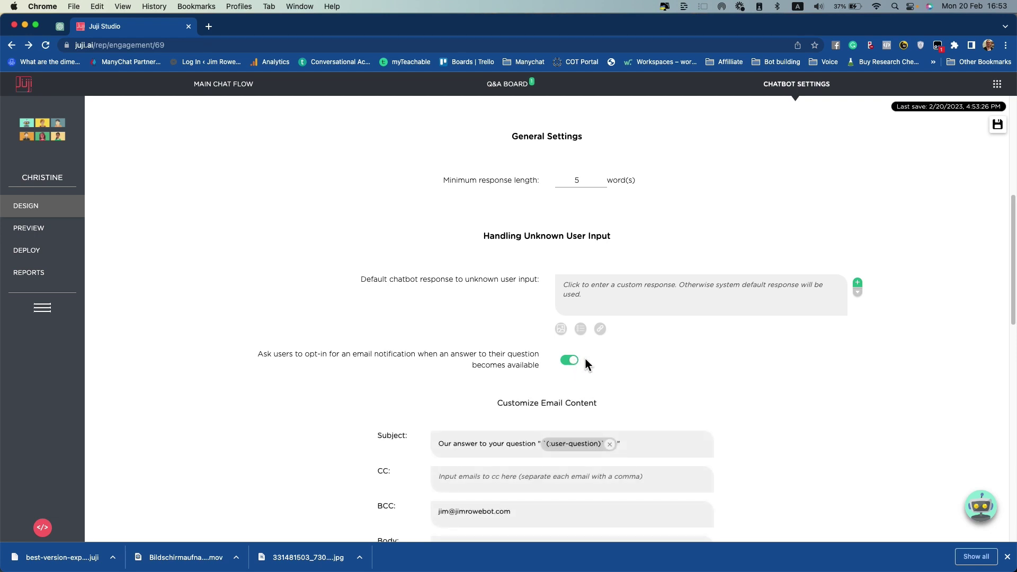
left_click(574, 362)
Step: Clear all fallback topics and enable only those for chatbot missed user answers, pausing chat flow and undoing chat flow
scroll(690, 370, "down", 5)
scroll(690, 369, "down", 2)
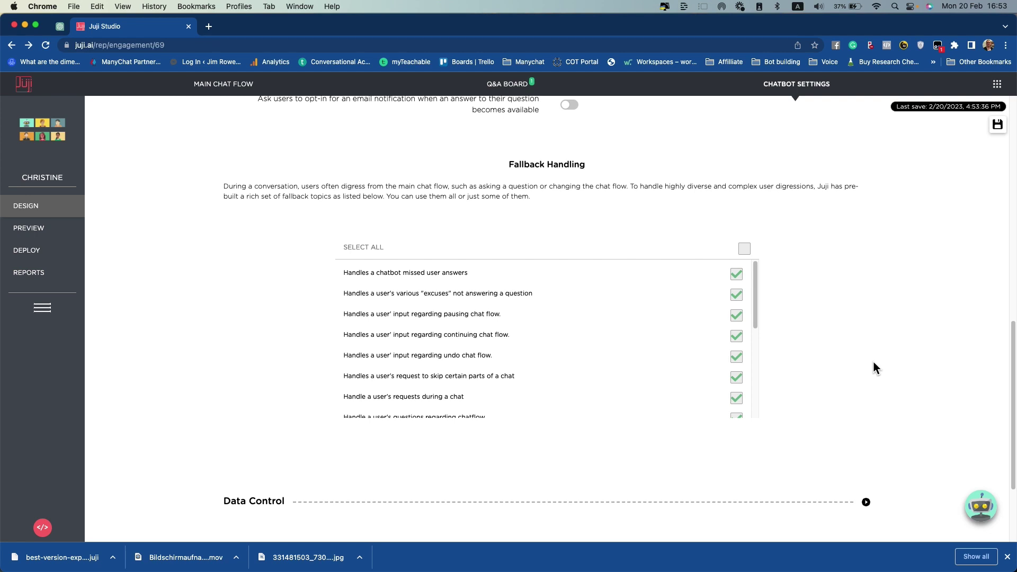
left_click(746, 251)
left_click(746, 251)
left_click(736, 274)
left_click(737, 316)
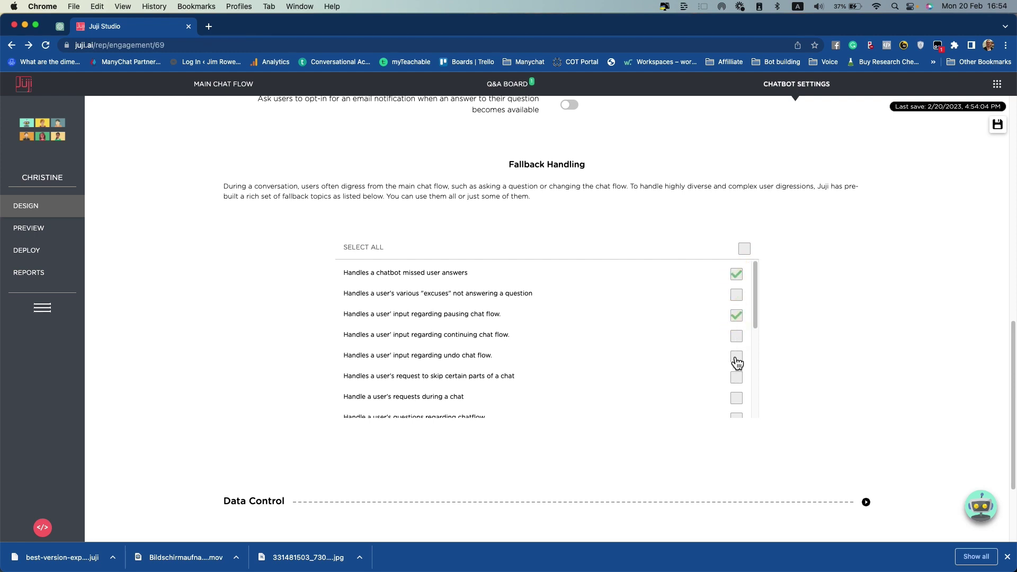
left_click(737, 356)
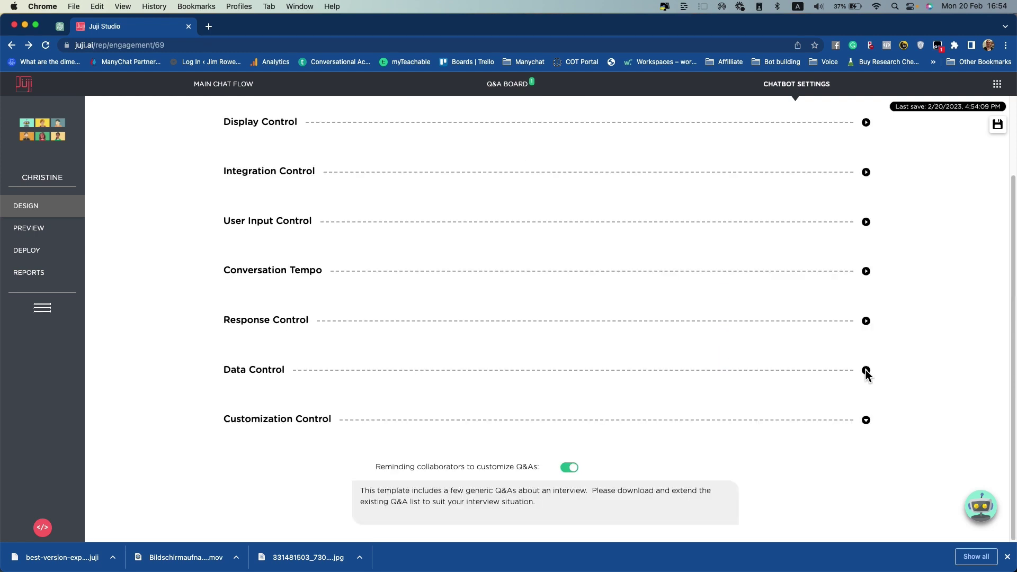
Step: Switch on Connect to Data in the Data Control settings
left_click(866, 369)
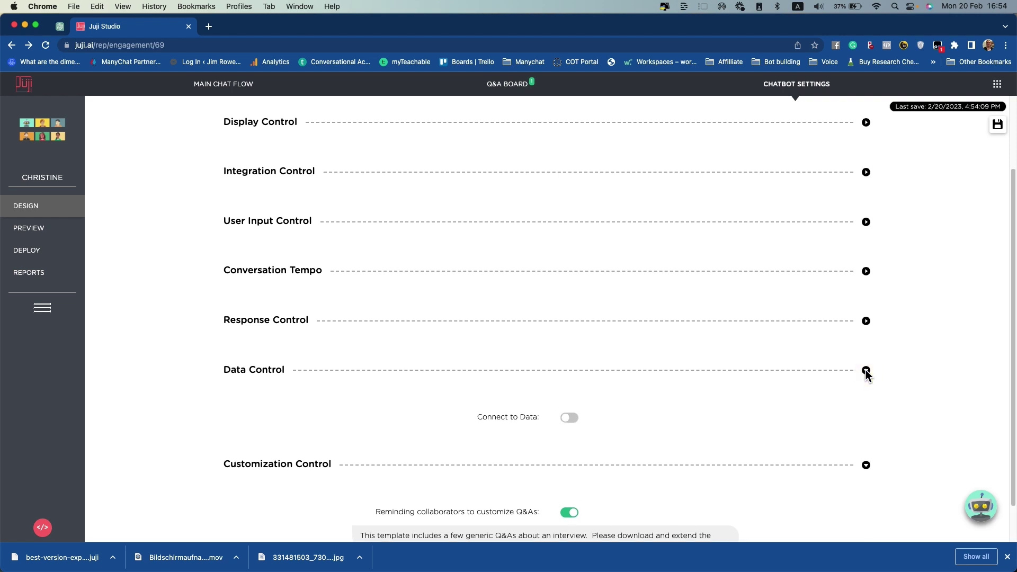
left_click(570, 420)
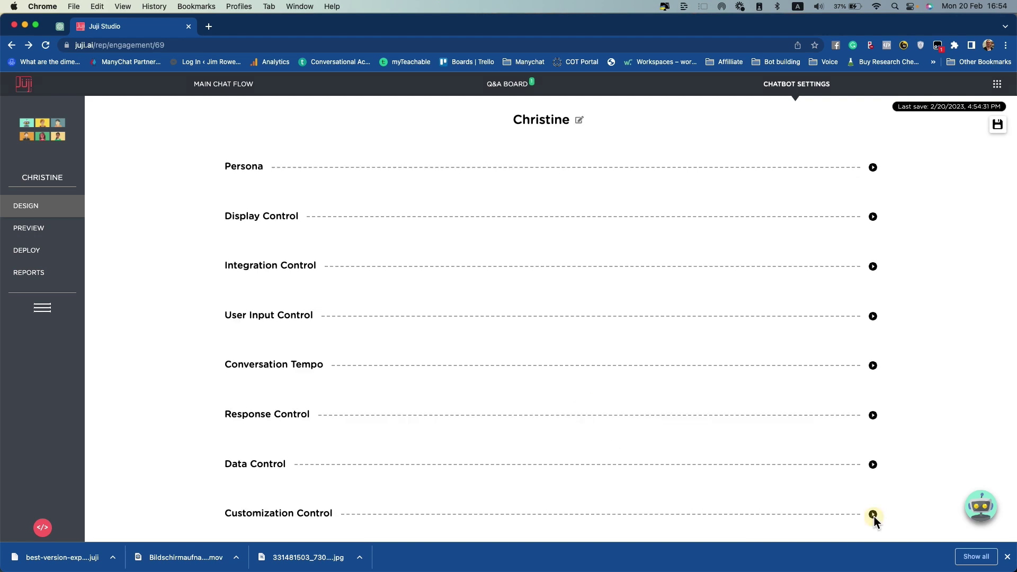
Step: Review the Q&A customization reminder for collaborators under Customization Control and its note on the Q&A Board
left_click(873, 515)
scroll(876, 509, "down", 2)
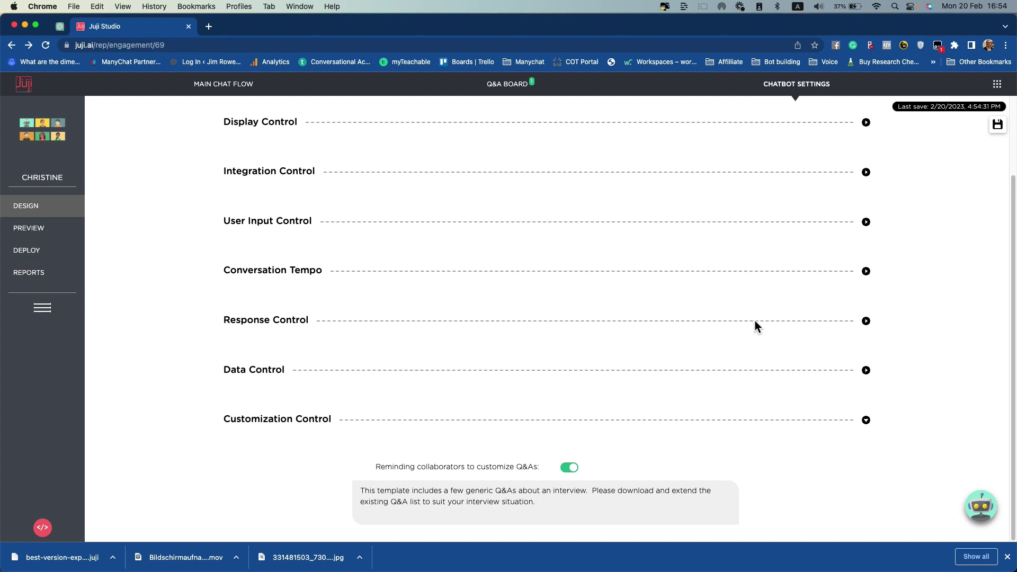
mouse_move(512, 90)
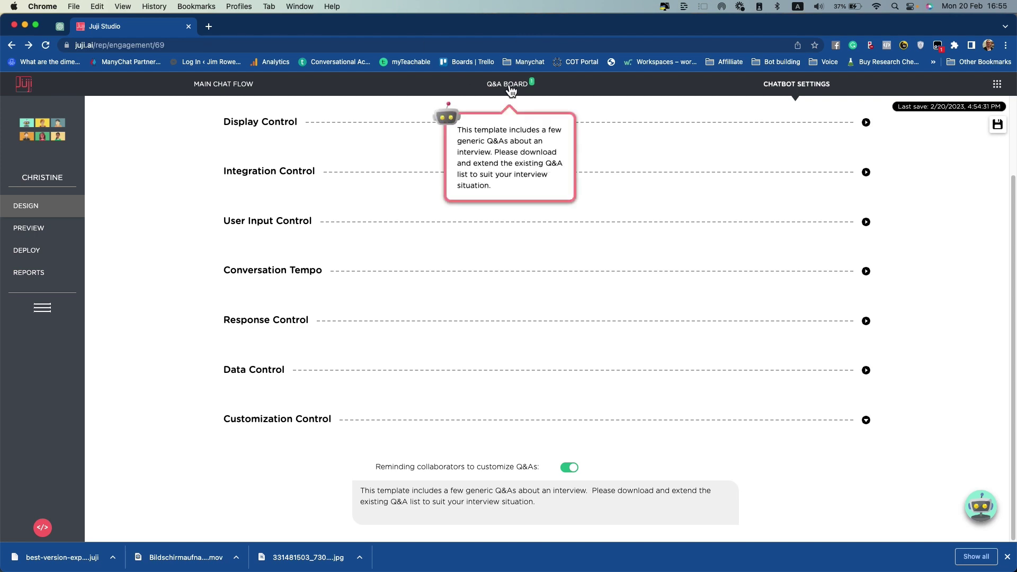